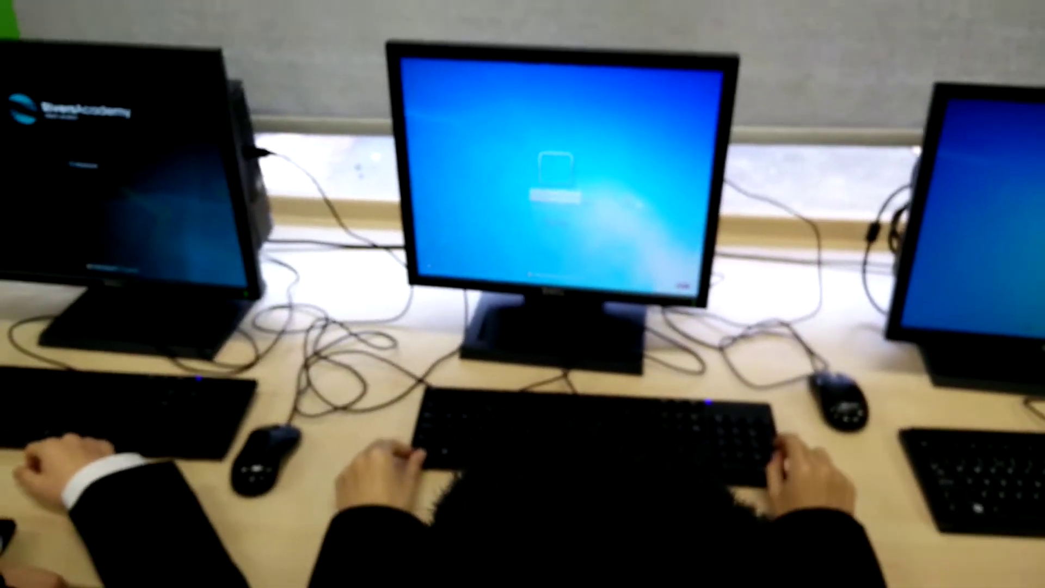
# Submit the password at the Windows 7 logon screen to sign in on the middle PC.
pyautogui.press('Return')
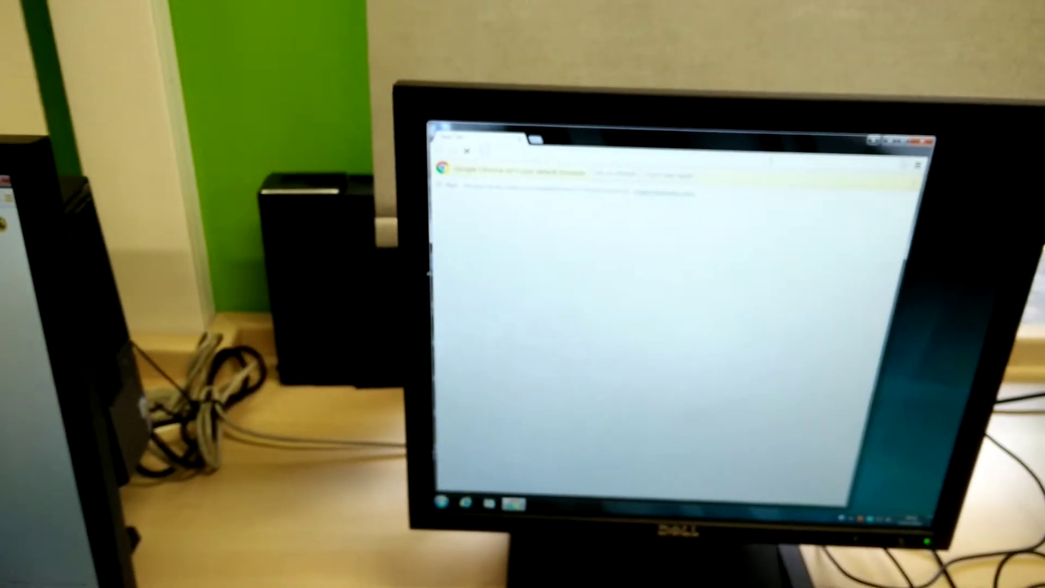
pyautogui.write('google.co.uk')
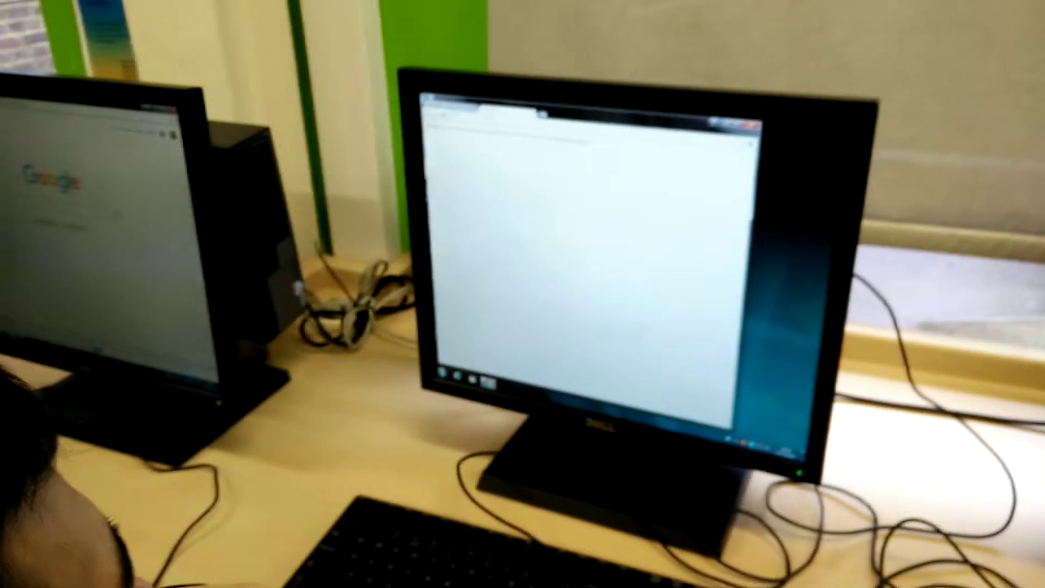
pyautogui.write('g')
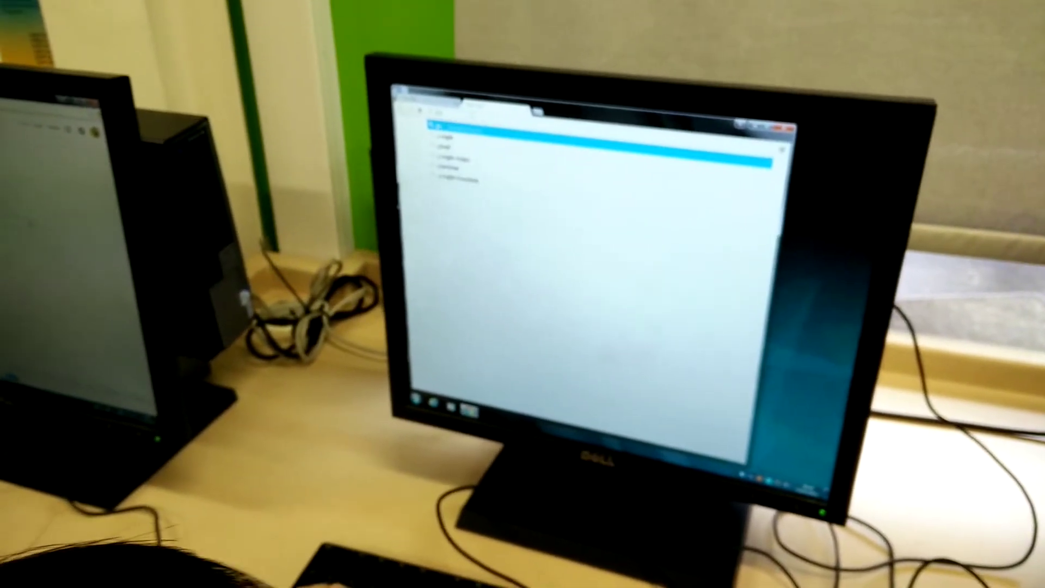
pyautogui.write('m')
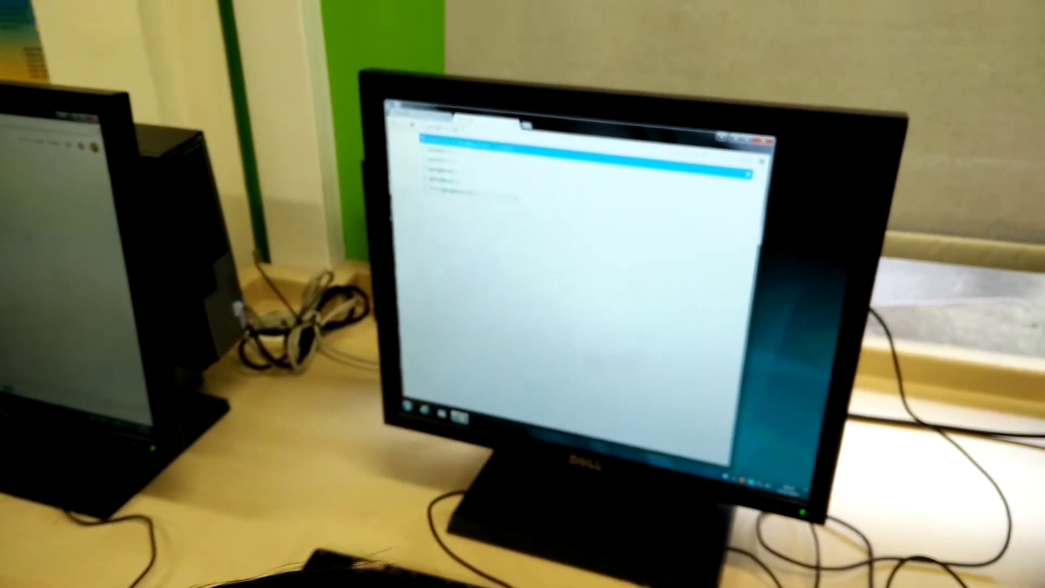
# Open the top Chrome address suggestion for 'gm' after visiting google.co.uk.
pyautogui.press('Return')
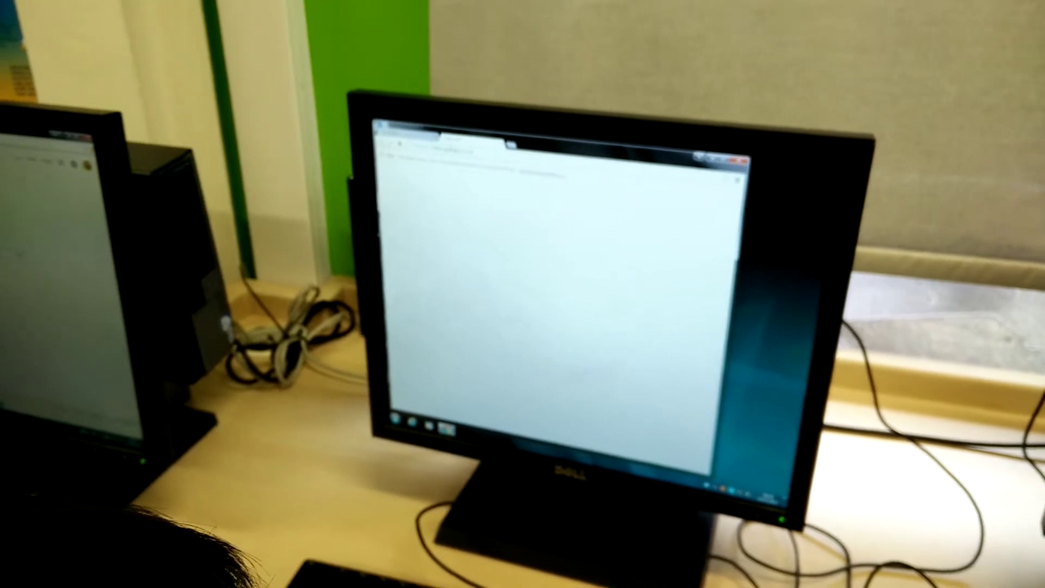